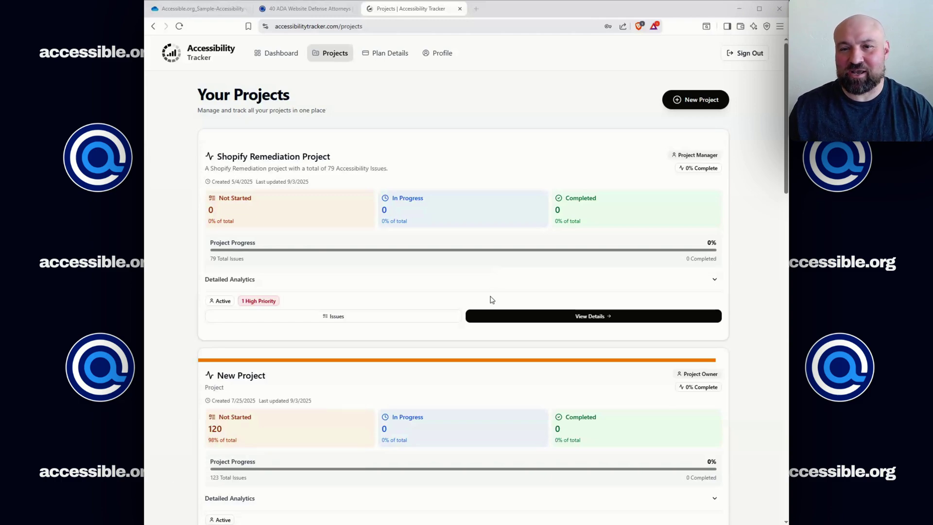
- Create a new project titled "Accessible.org Project" with the description "Accessible.org" and the Website / Web Application platform type
{"action": "left_click", "coordinate": [686, 101]}
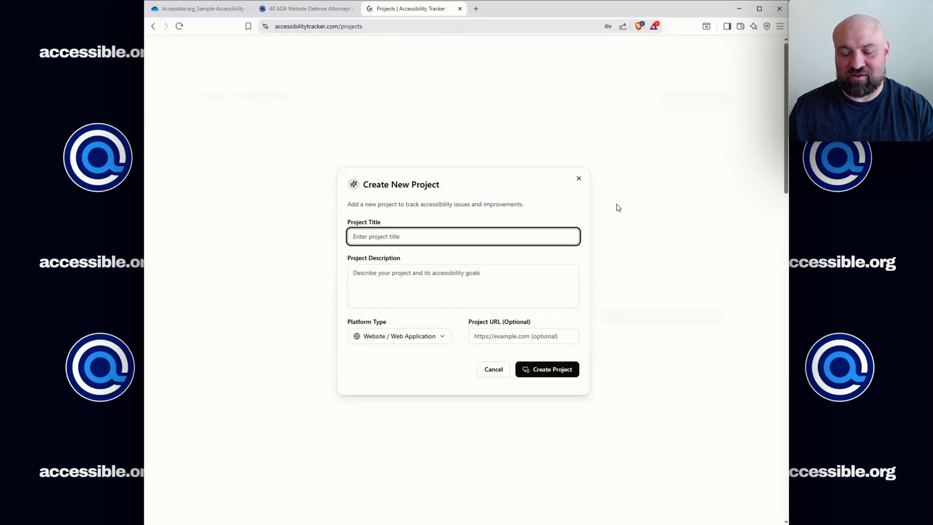
{"action": "type", "text": "Accessi"}
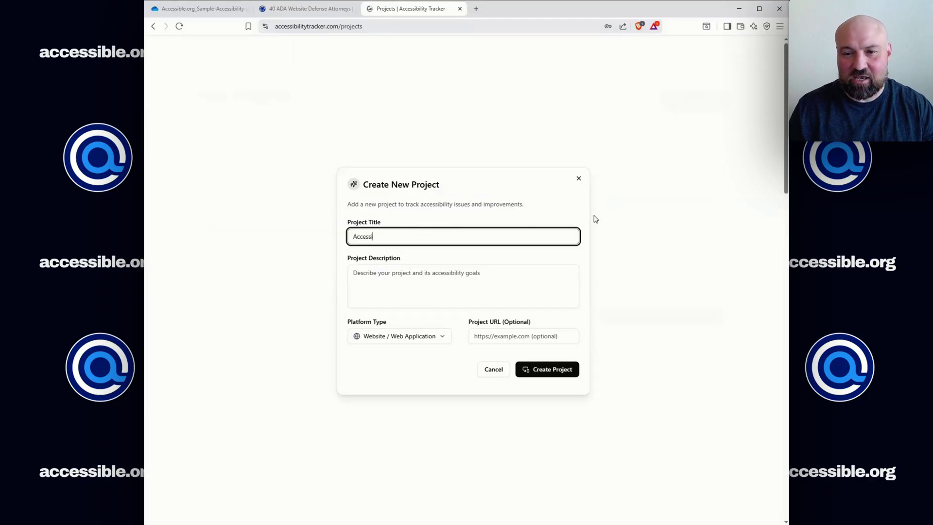
{"action": "type", "text": "ble.org Project"}
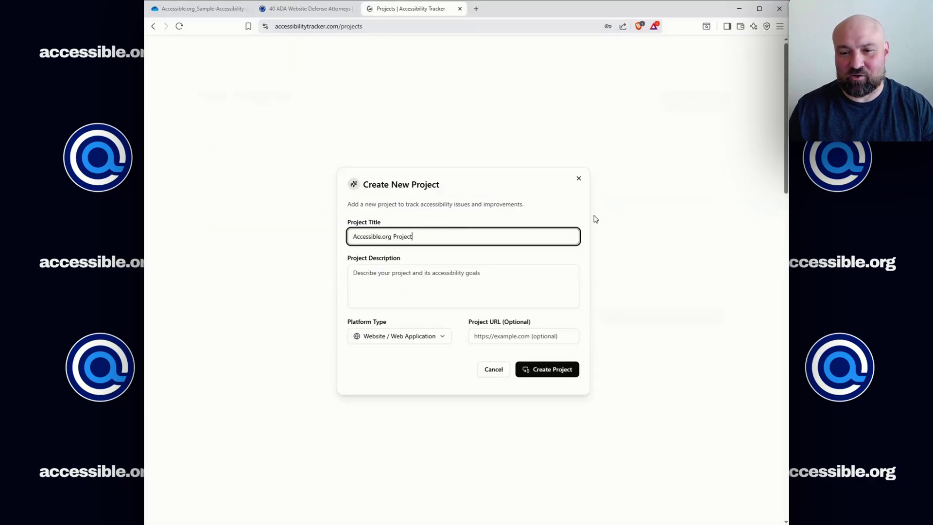
{"action": "key", "text": "Tab"}
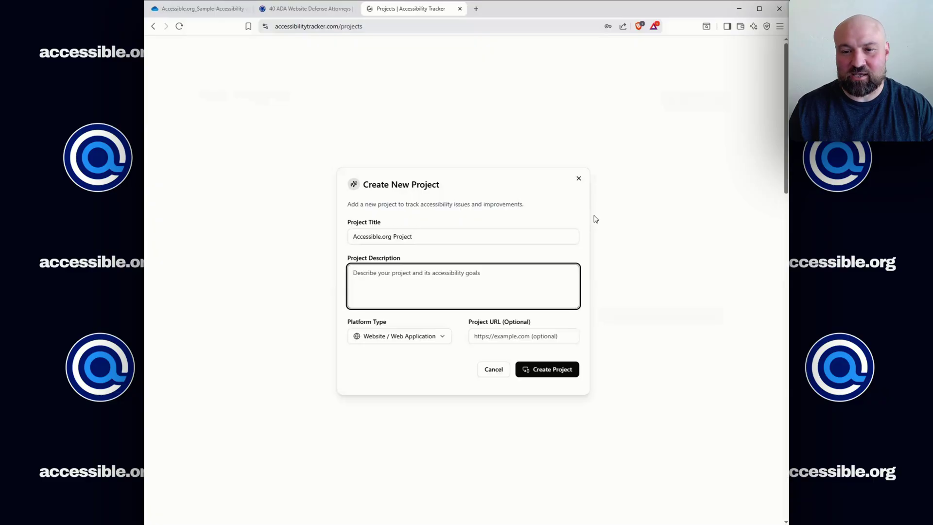
{"action": "type", "text": "Accessib"}
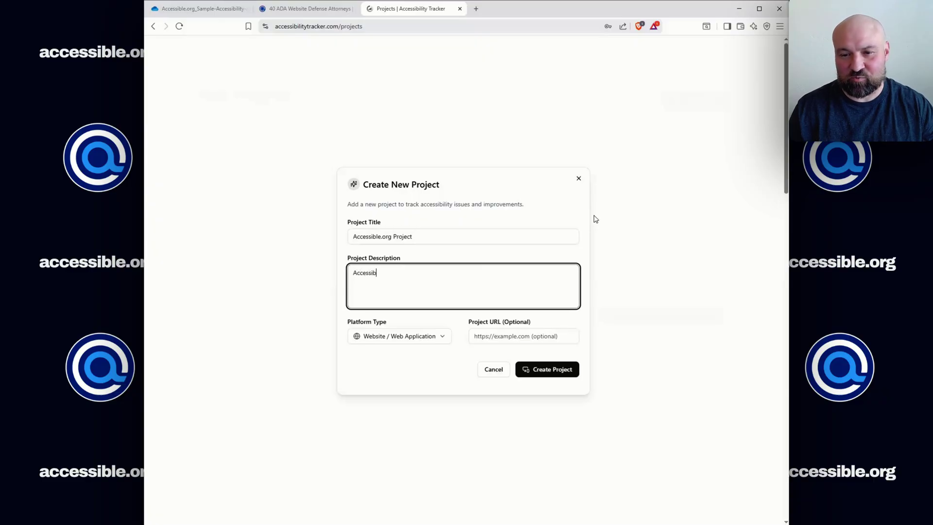
{"action": "type", "text": "le.org"}
{"action": "key", "text": "Tab"}
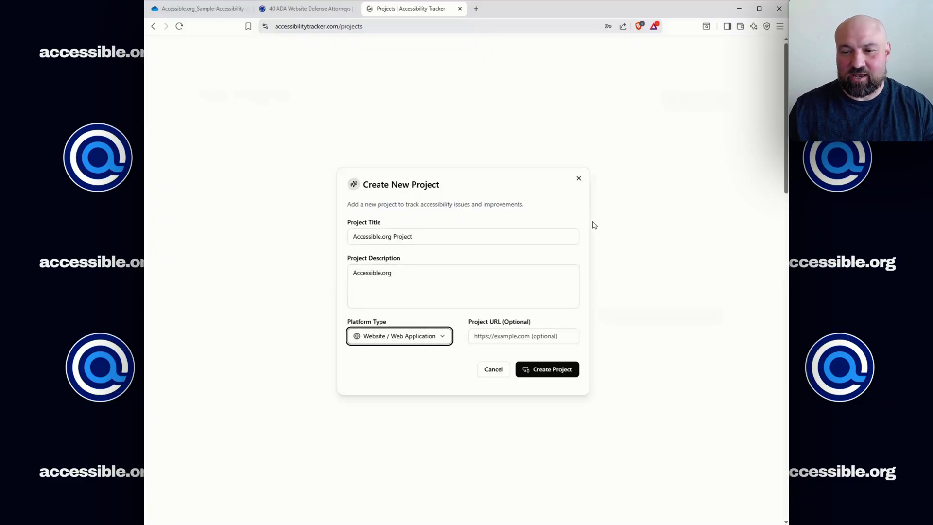
{"action": "left_click", "coordinate": [541, 370]}
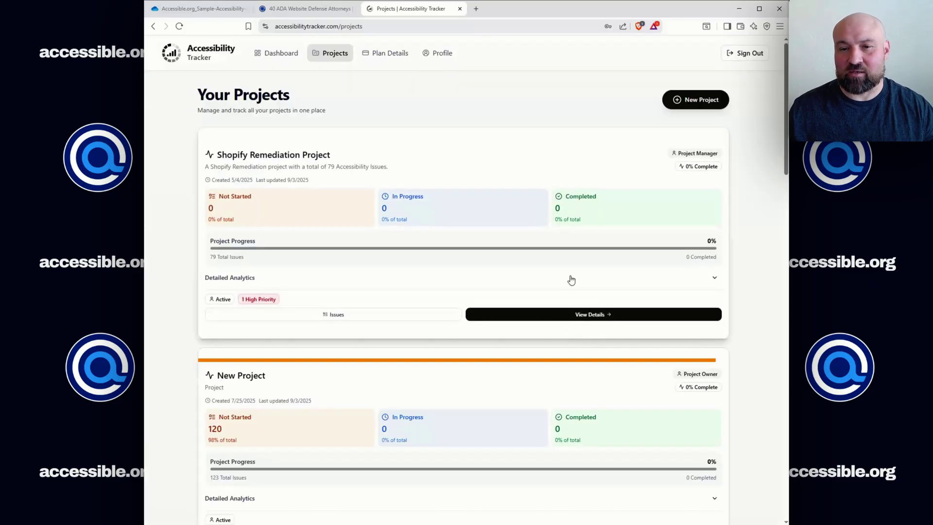
- Open the details of the Accessible.org Project and upload its accessibility audit Excel file
{"action": "left_click_drag", "start_coordinate": [785, 152], "coordinate": [782, 467]}
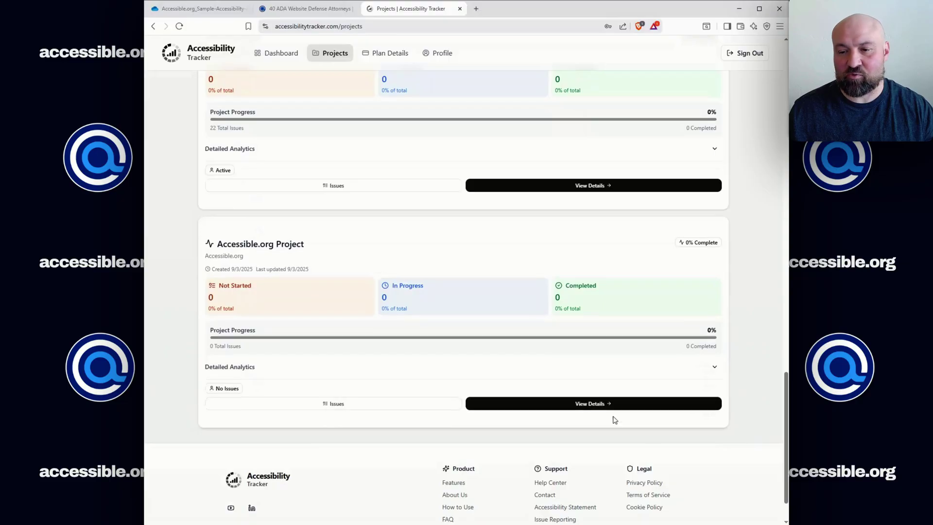
{"action": "left_click", "coordinate": [602, 405]}
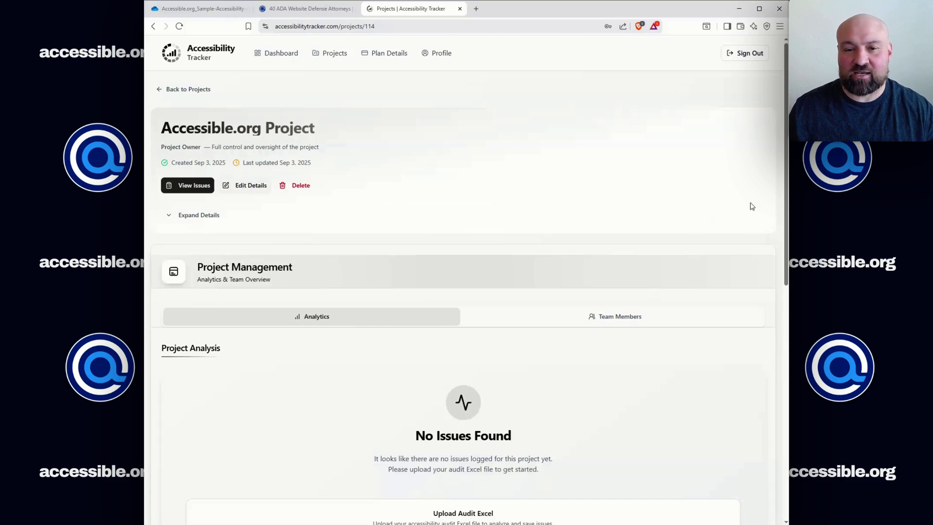
{"action": "scroll", "coordinate": [787, 204], "scroll_direction": "down", "scroll_amount": 1}
{"action": "left_click_drag", "start_coordinate": [787, 204], "coordinate": [786, 282]}
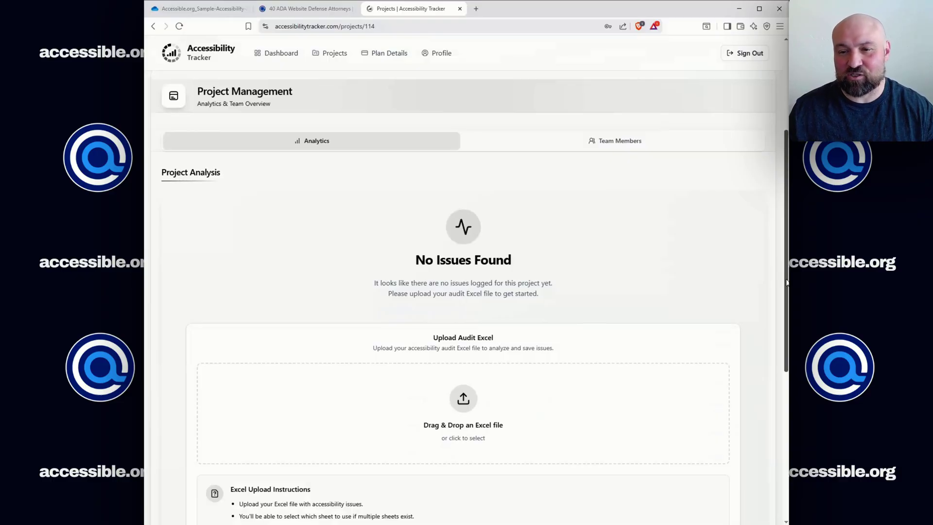
{"action": "scroll", "coordinate": [784, 287], "scroll_direction": "down", "scroll_amount": 1}
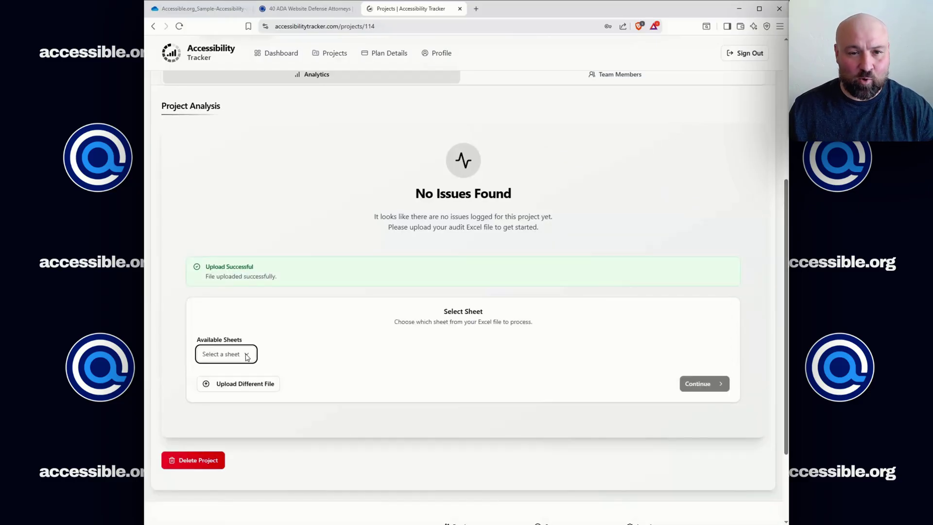
- Choose the Audit sheet of the uploaded Excel file and continue to the column mapping
{"action": "left_click", "coordinate": [249, 319]}
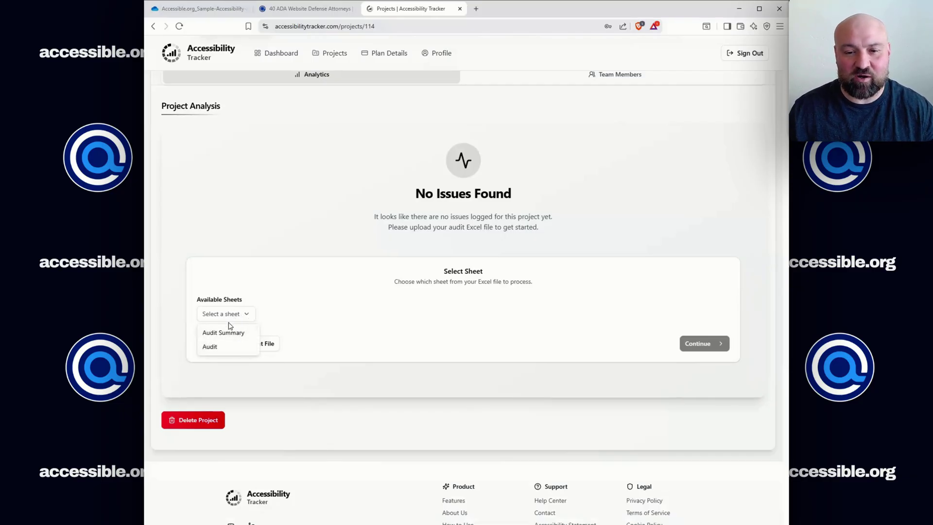
{"action": "left_click", "coordinate": [228, 347]}
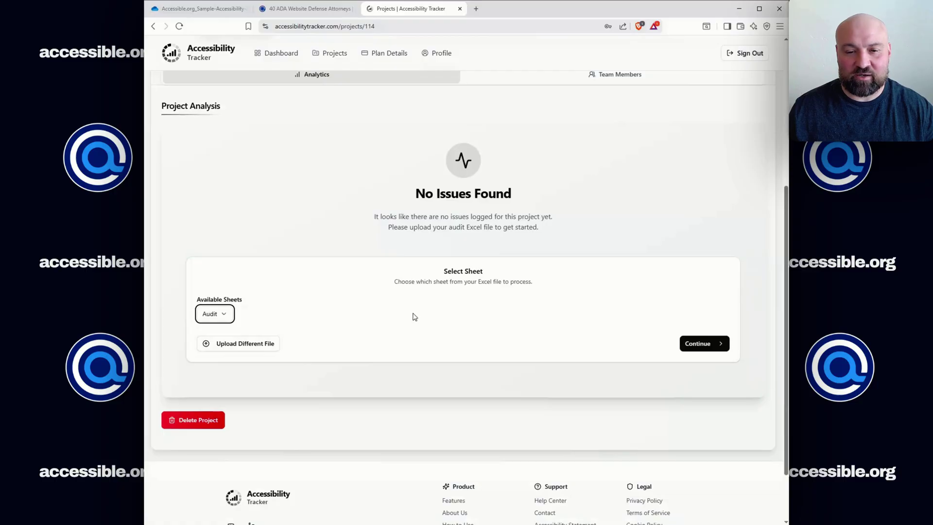
{"action": "left_click", "coordinate": [697, 344]}
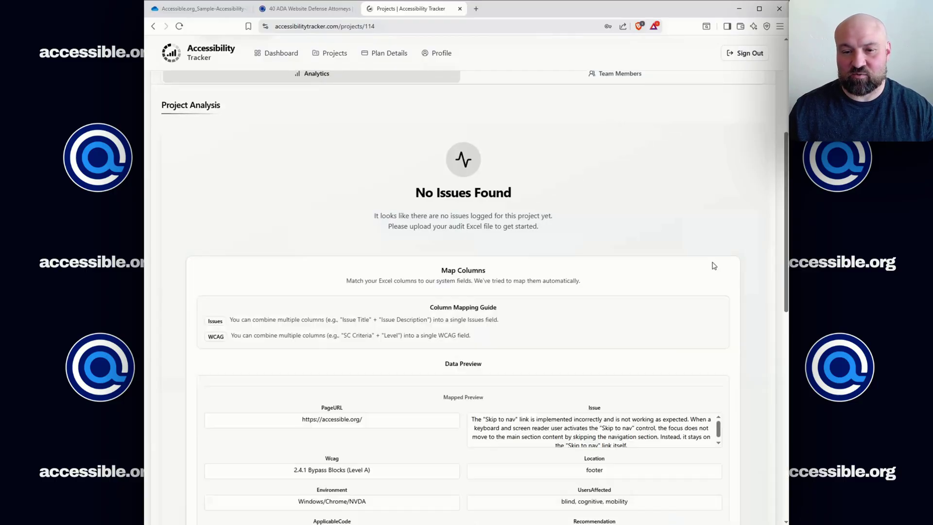
- Review the automatic column mapping, process the audit data with it, and save the issues to the project
{"action": "scroll", "coordinate": [713, 264], "scroll_direction": "down", "scroll_amount": 3}
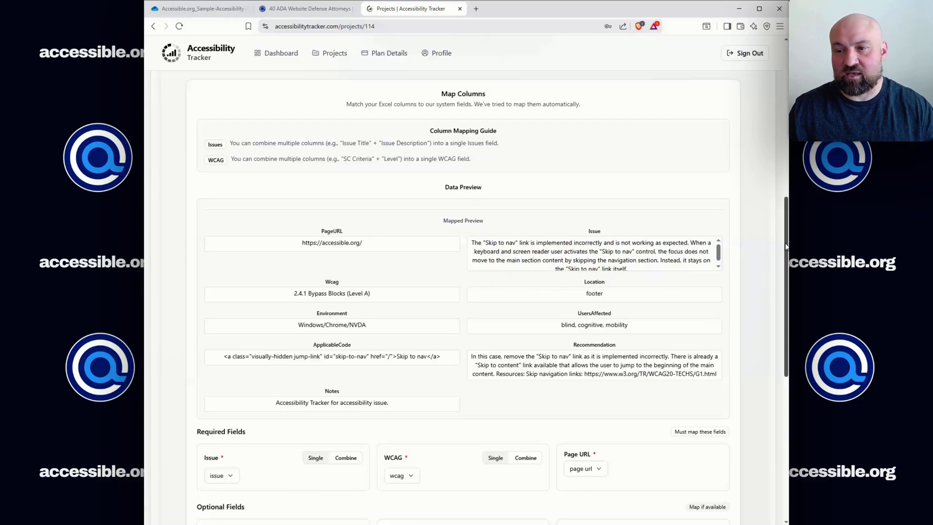
{"action": "left_click_drag", "start_coordinate": [785, 247], "coordinate": [783, 321]}
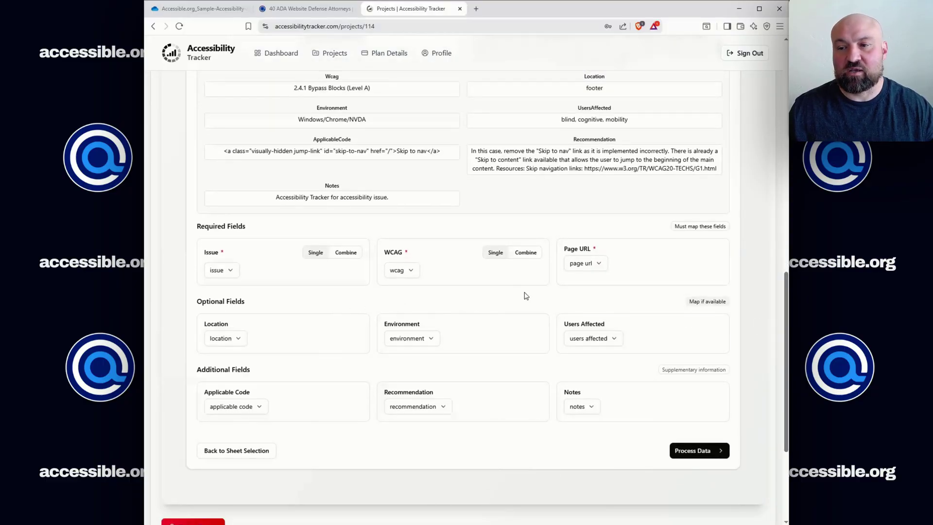
{"action": "left_click", "coordinate": [697, 448]}
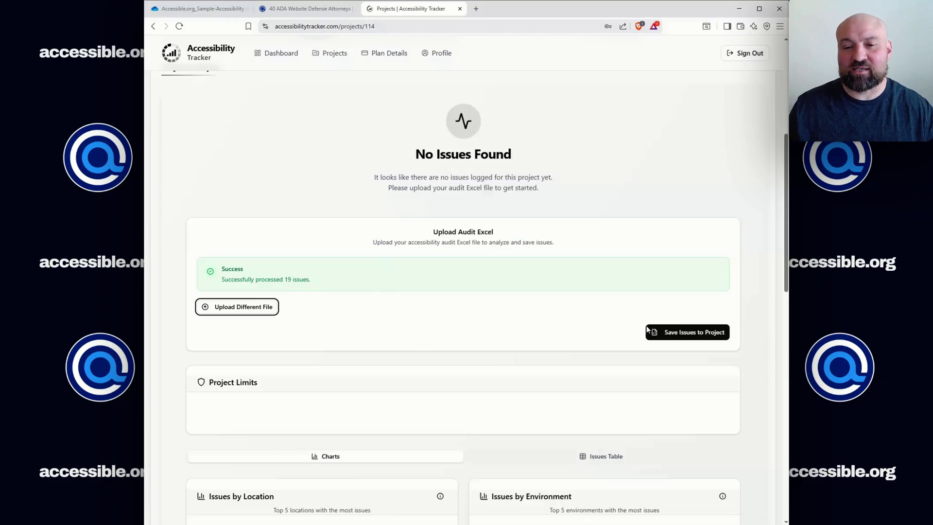
{"action": "left_click", "coordinate": [700, 337]}
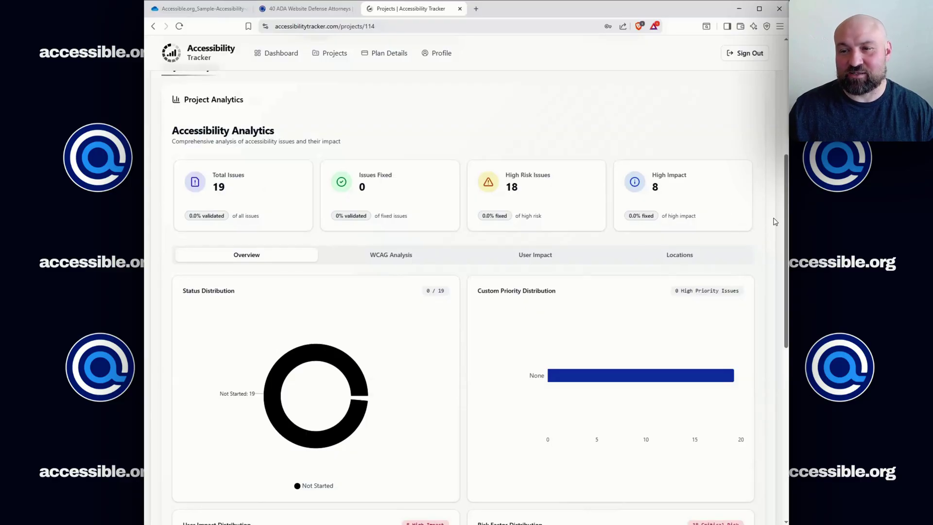
- Look through the project's overview analytics charts and go to its issues page
{"action": "left_click_drag", "start_coordinate": [787, 227], "coordinate": [787, 285]}
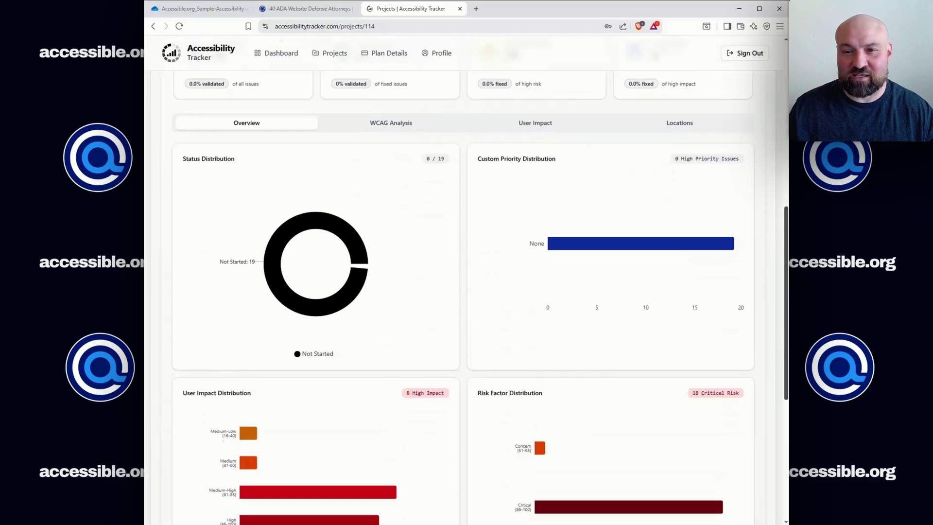
{"action": "scroll", "coordinate": [685, 379], "scroll_direction": "down", "scroll_amount": 4}
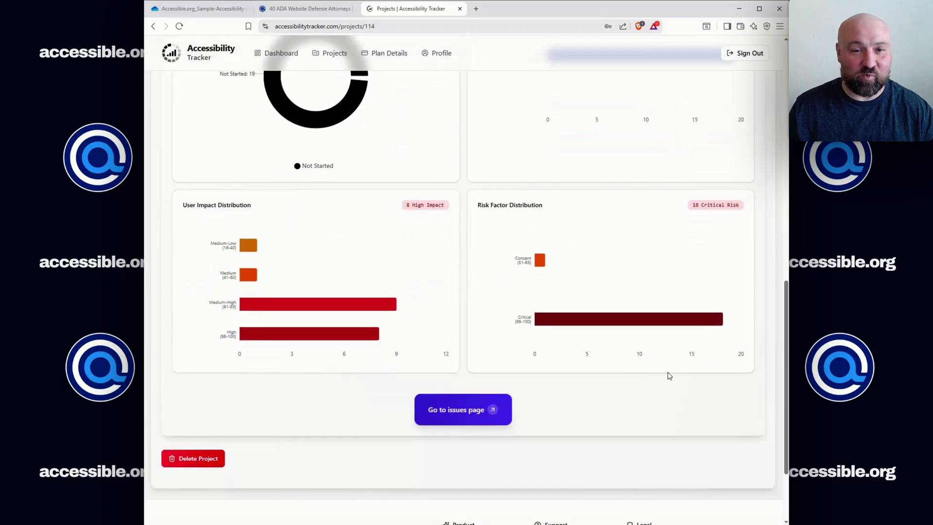
{"action": "left_click", "coordinate": [465, 411]}
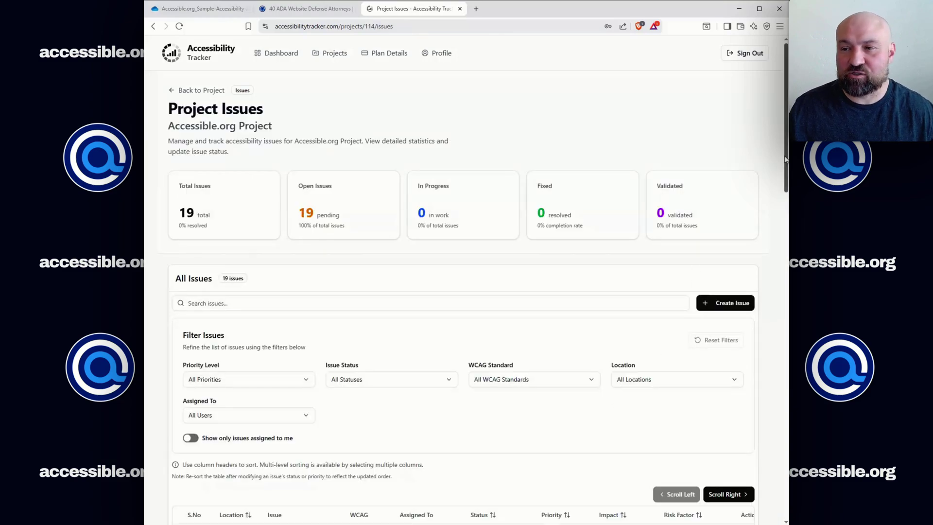
- Check the assignee options for the "Skip to nav" link issue in the issues table, leaving it unassigned
{"action": "left_click_drag", "start_coordinate": [784, 155], "coordinate": [782, 273]}
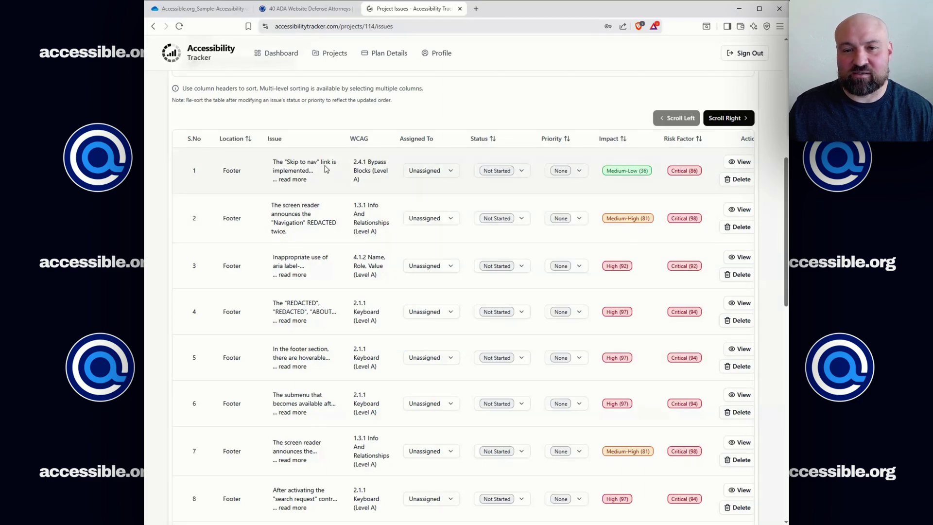
{"action": "left_click", "coordinate": [429, 176]}
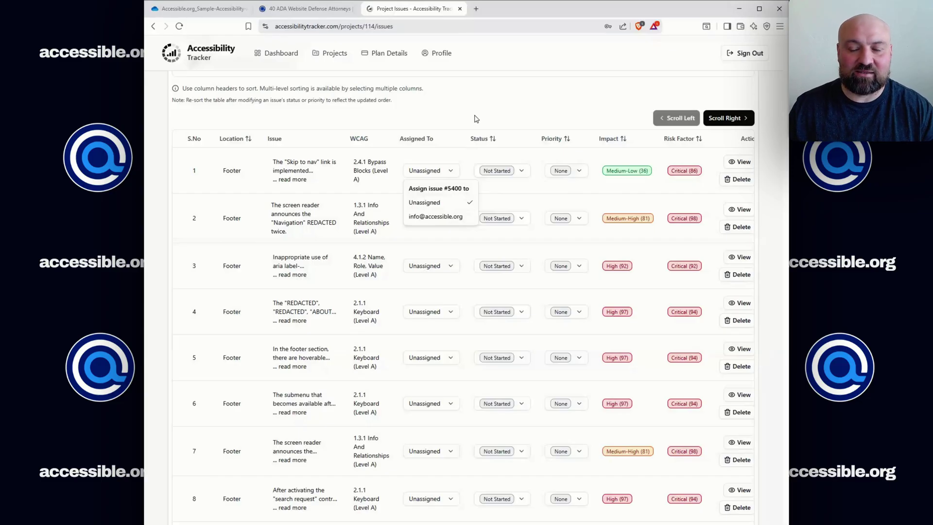
{"action": "key", "text": "Escape"}
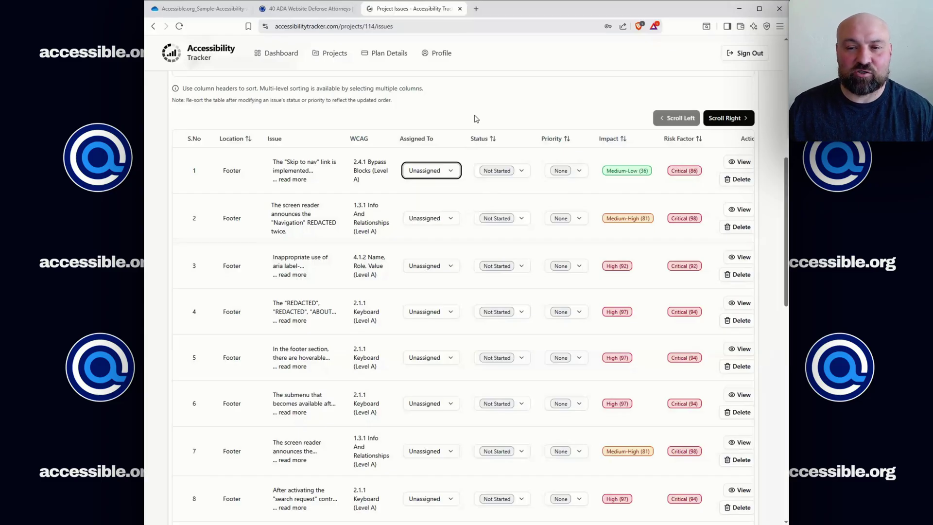
- Set the status of the "Skip to nav" link issue to Completed and then to Validated
{"action": "left_click", "coordinate": [519, 171]}
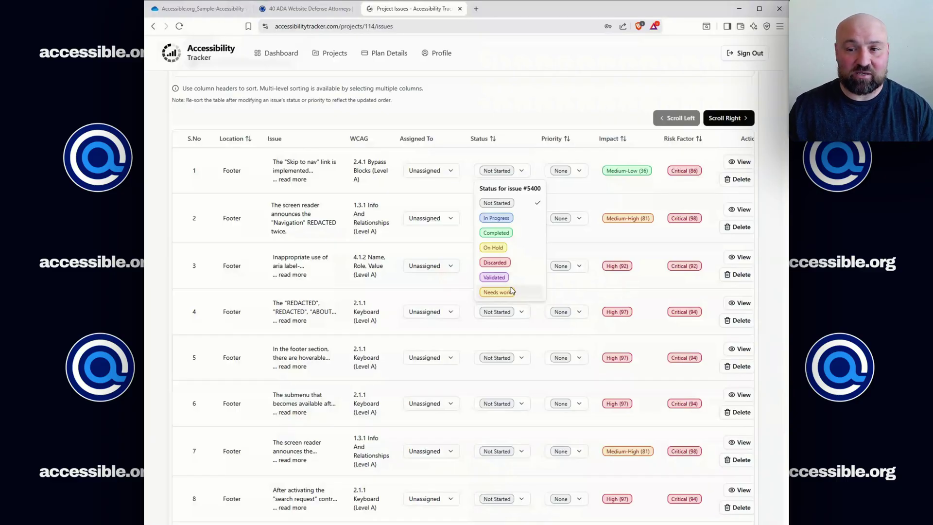
{"action": "left_click", "coordinate": [504, 238]}
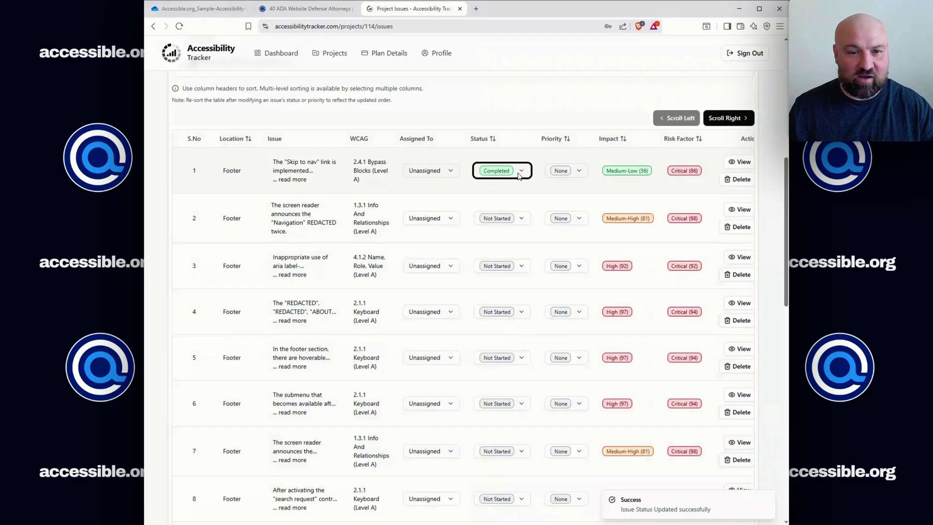
{"action": "left_click", "coordinate": [519, 170]}
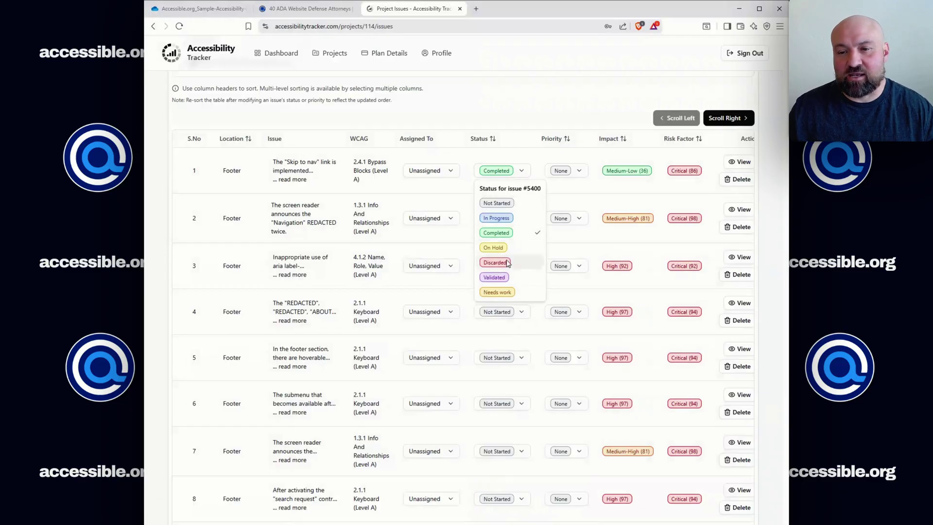
{"action": "left_click", "coordinate": [524, 276]}
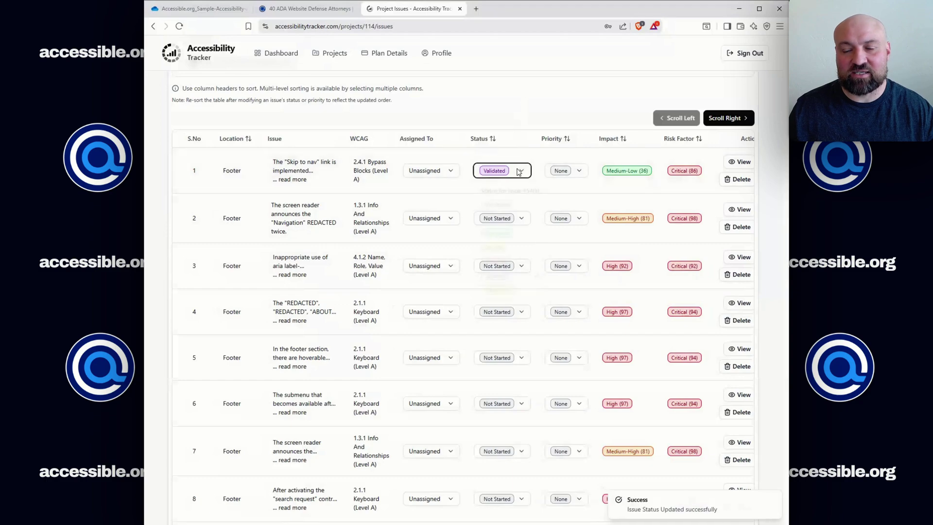
- Examine the available status options for the "Skip to nav" link issue without changing its status
{"action": "left_click", "coordinate": [518, 171]}
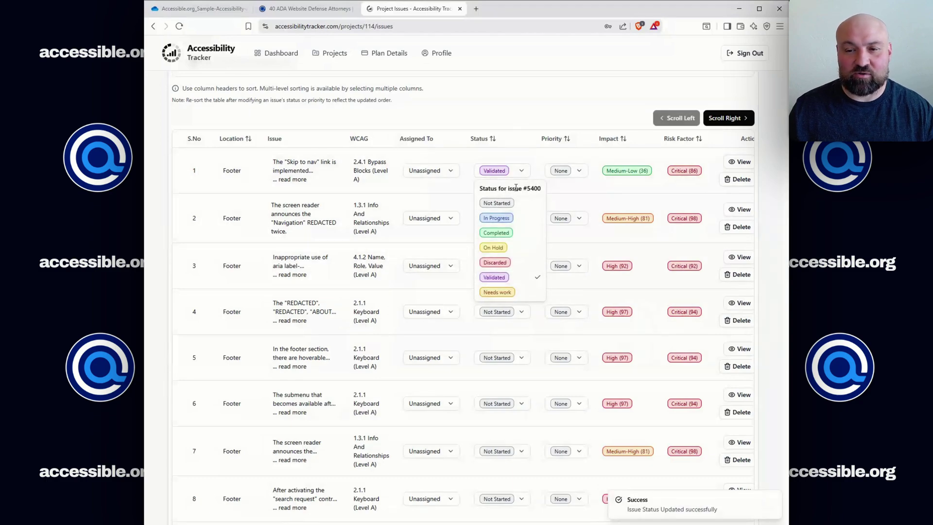
{"action": "left_click", "coordinate": [520, 99]}
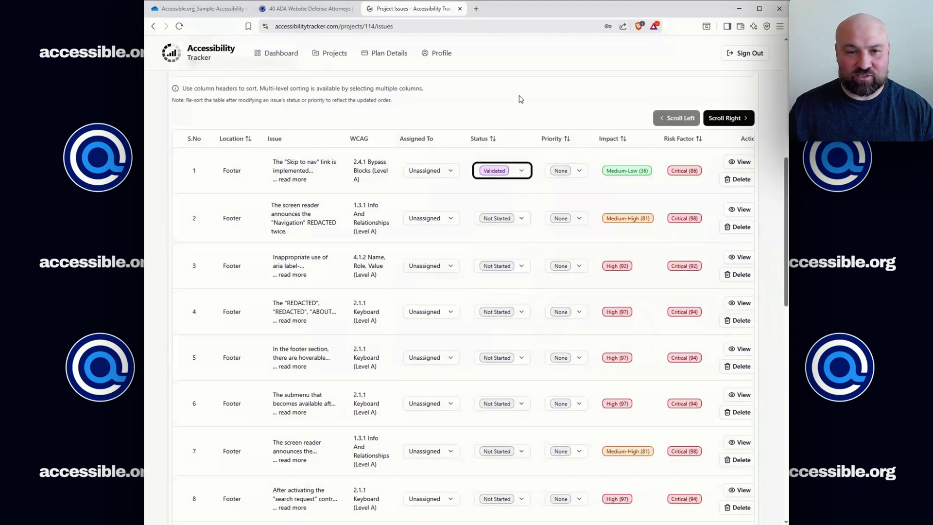
{"action": "left_click", "coordinate": [524, 171]}
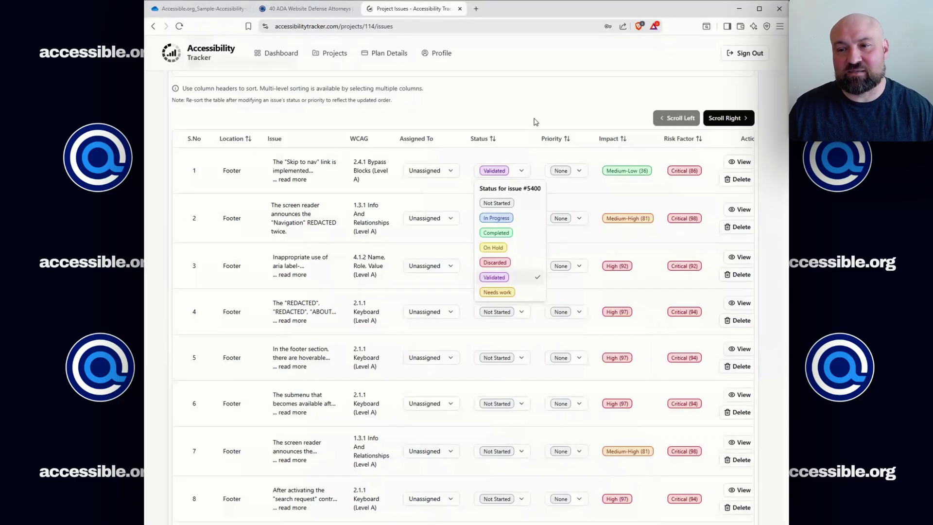
{"action": "key", "text": "Escape"}
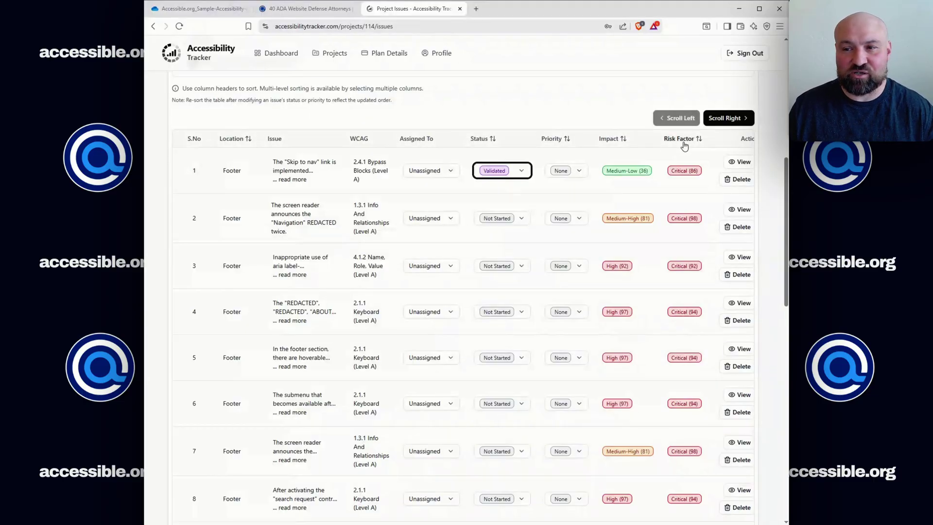
- Sort the issues table by impact from highest to lowest and open the first issue's details
{"action": "left_click", "coordinate": [609, 140]}
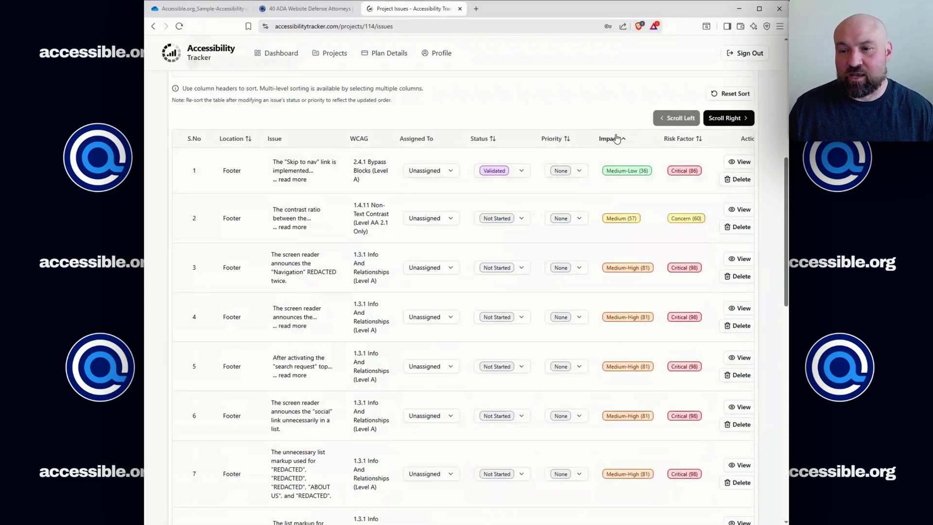
{"action": "key", "text": "Return"}
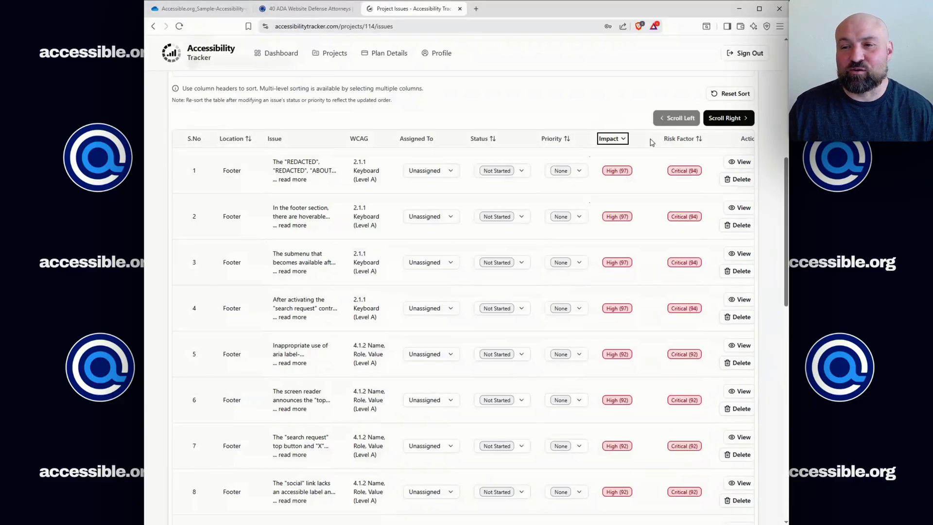
{"action": "left_click", "coordinate": [742, 162]}
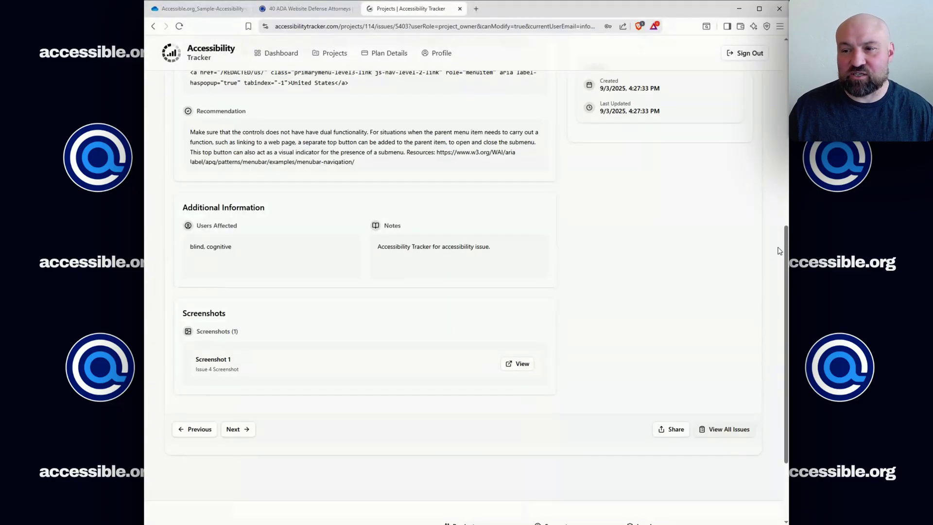
- Generate a Simplify & Explain AI analysis of the open keyboard issue, read through it and close the analysis
{"action": "left_click_drag", "start_coordinate": [785, 234], "coordinate": [780, 106]}
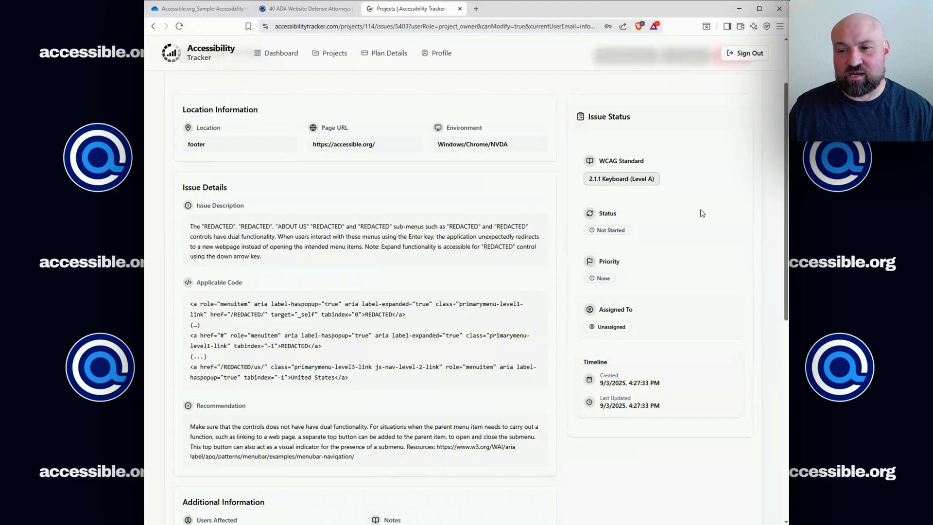
{"action": "left_click_drag", "start_coordinate": [786, 190], "coordinate": [779, 149]}
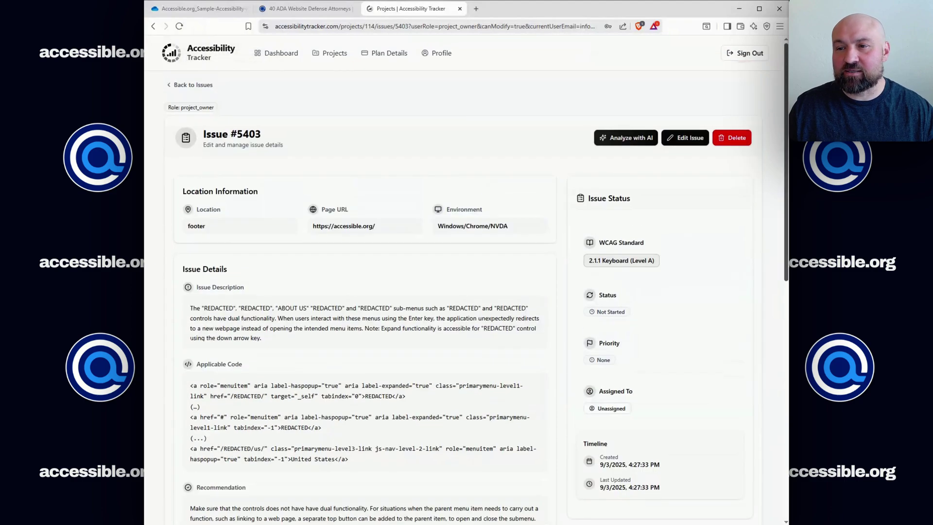
{"action": "left_click", "coordinate": [636, 138]}
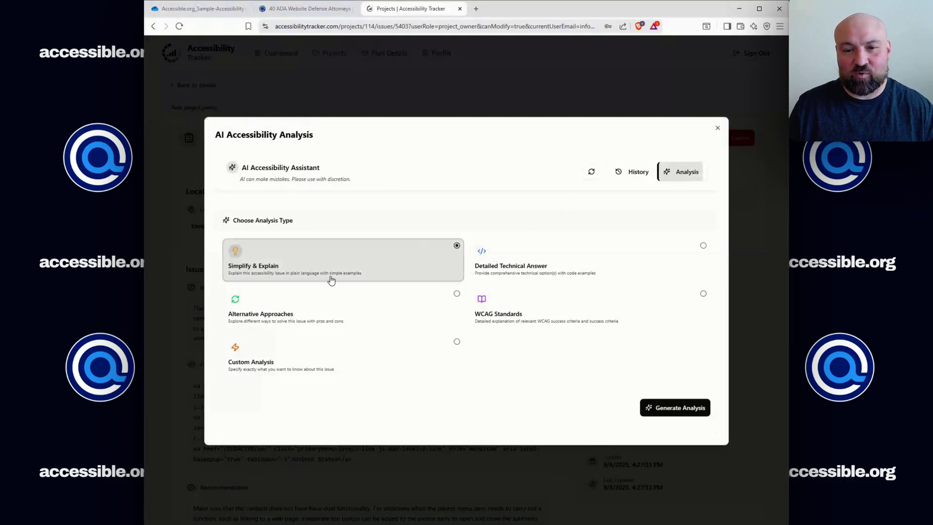
{"action": "left_click", "coordinate": [678, 405]}
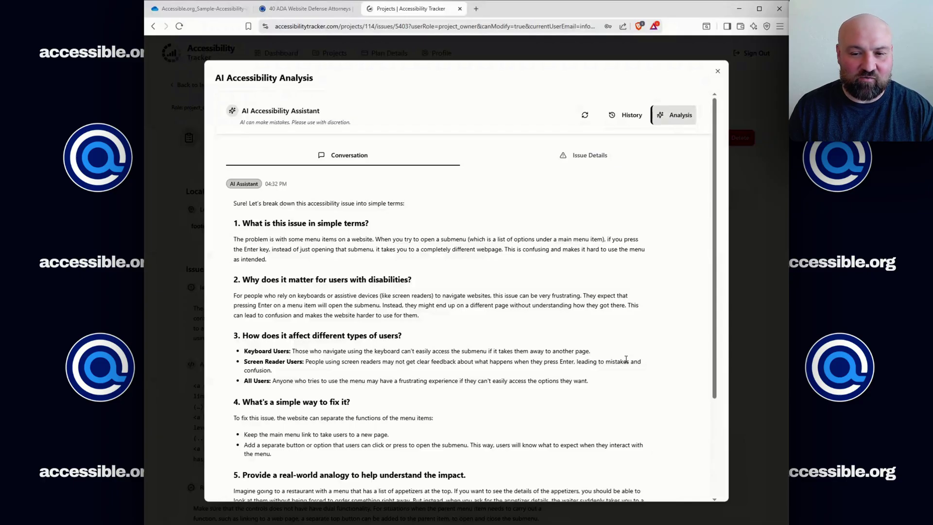
{"action": "scroll", "coordinate": [626, 362], "scroll_direction": "down", "scroll_amount": 1}
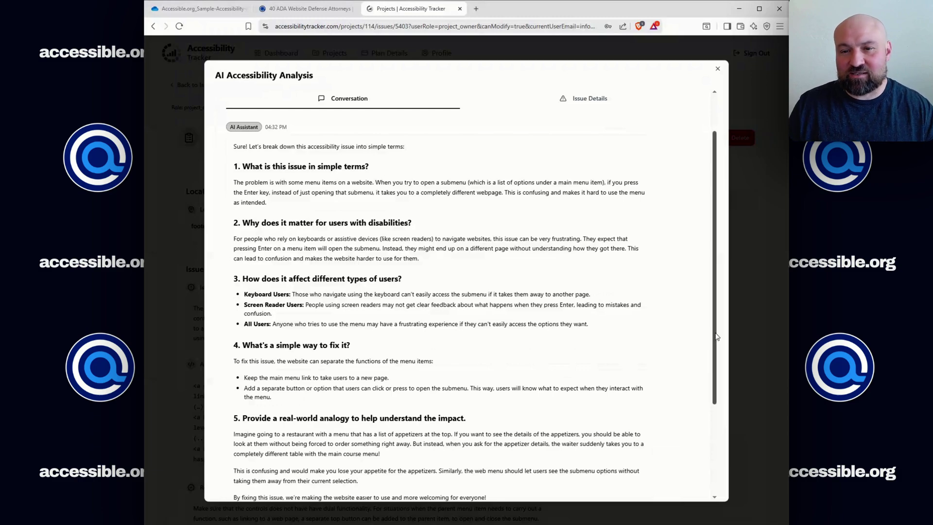
{"action": "left_click", "coordinate": [718, 68]}
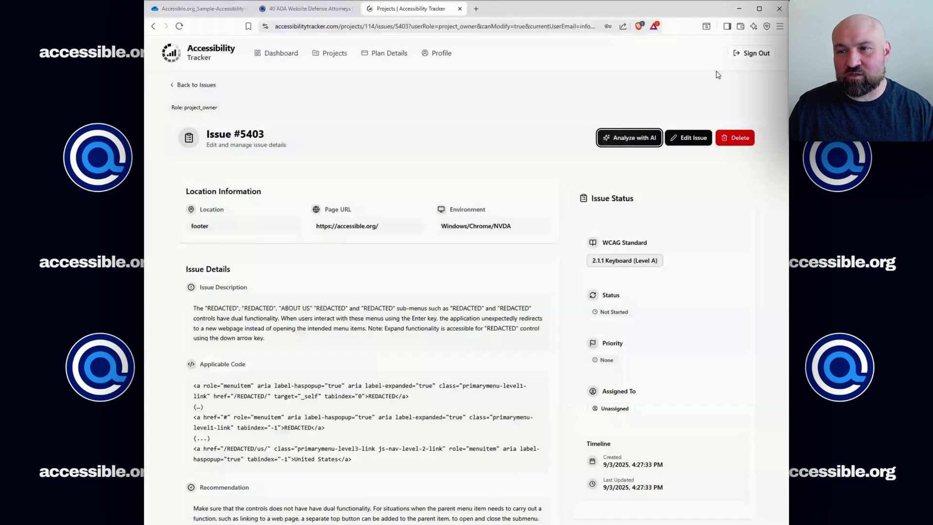
- Start a new AI analysis of the same issue as a Detailed Technical Answer, review its recommendations and code snippets, and close it
{"action": "left_click", "coordinate": [624, 140]}
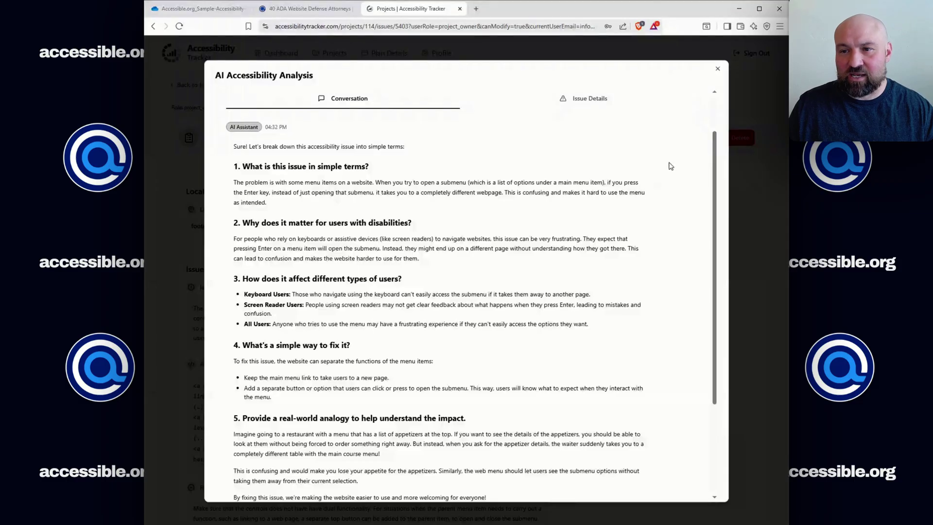
{"action": "scroll", "coordinate": [717, 102], "scroll_direction": "up", "scroll_amount": 1}
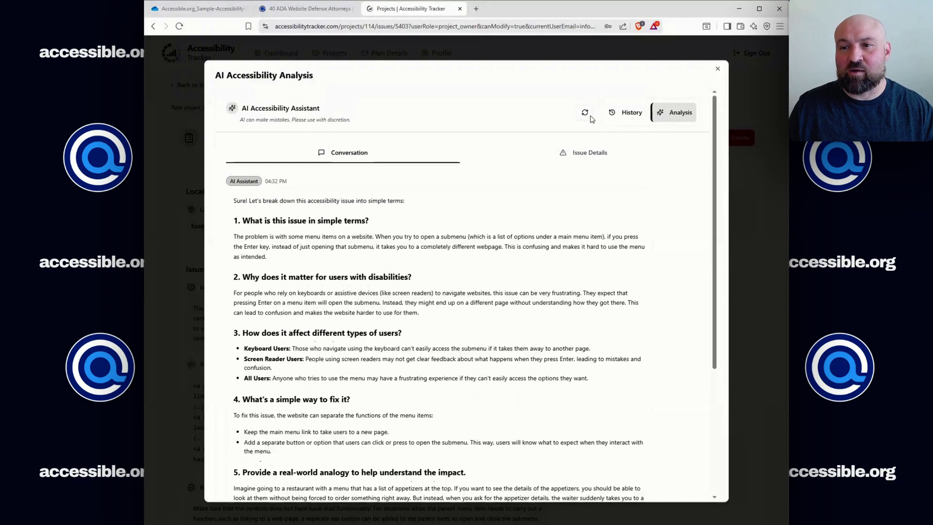
{"action": "left_click", "coordinate": [584, 104]}
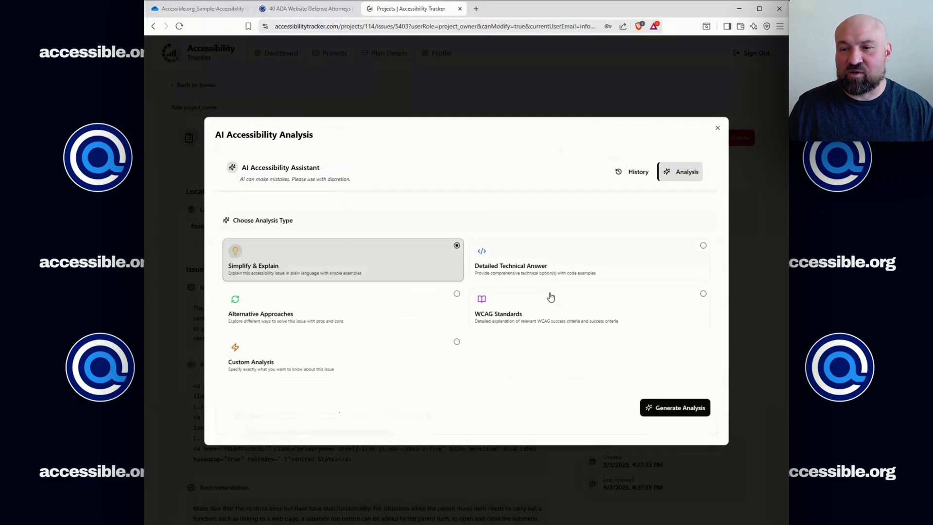
{"action": "left_click", "coordinate": [542, 263]}
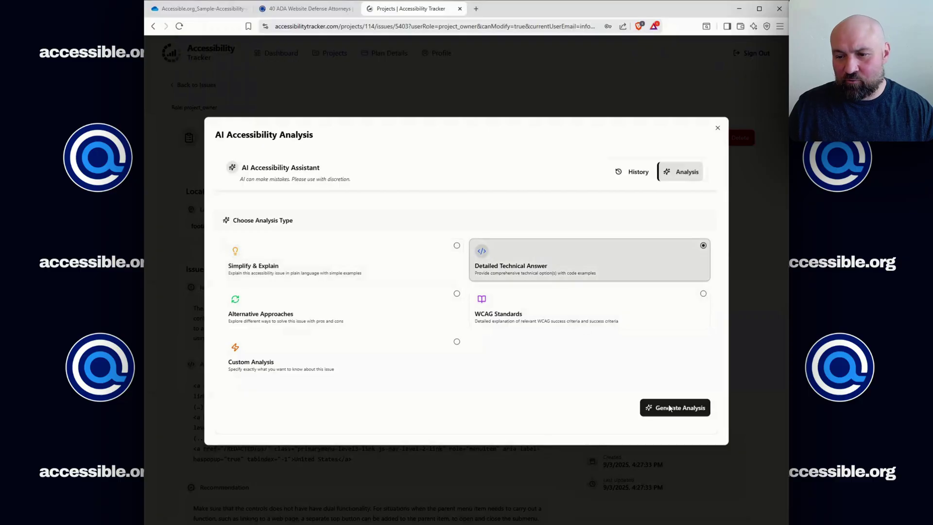
{"action": "left_click", "coordinate": [671, 409]}
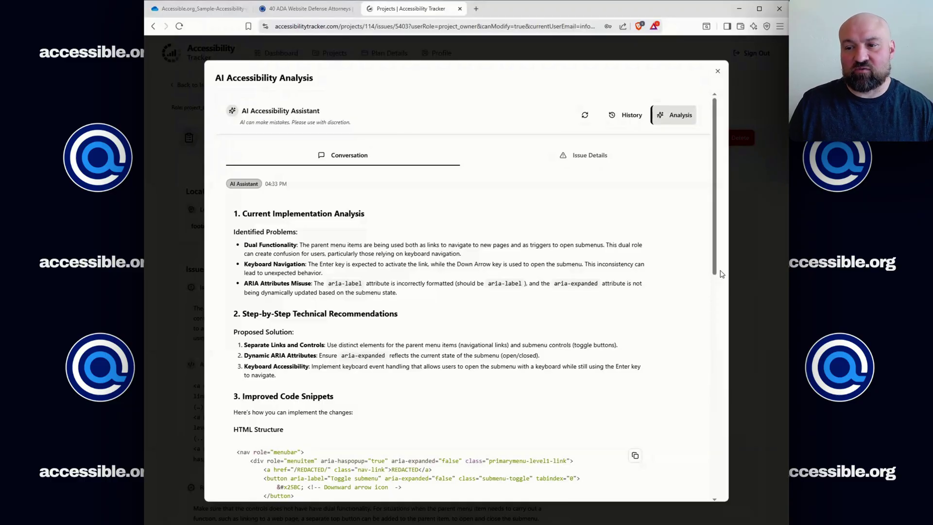
{"action": "scroll", "coordinate": [721, 274], "scroll_direction": "down", "scroll_amount": 1}
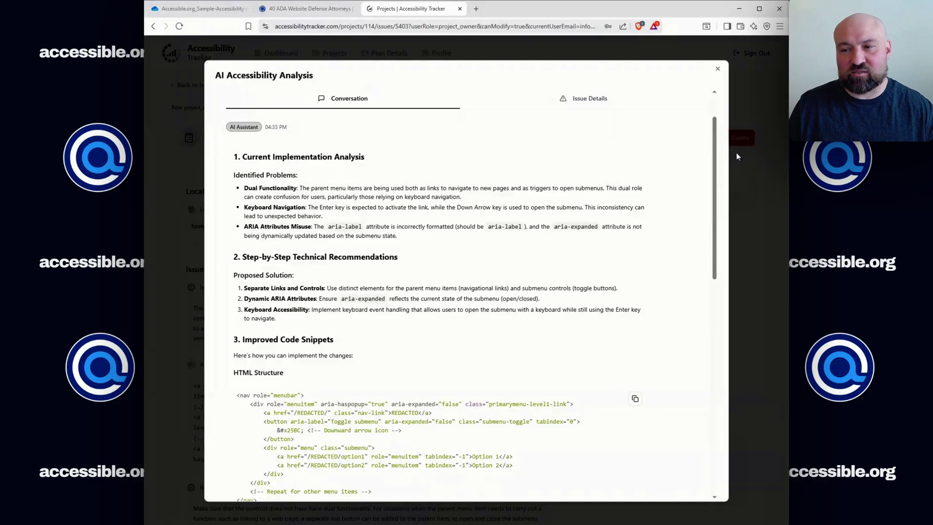
{"action": "scroll", "coordinate": [716, 157], "scroll_direction": "up", "scroll_amount": 1}
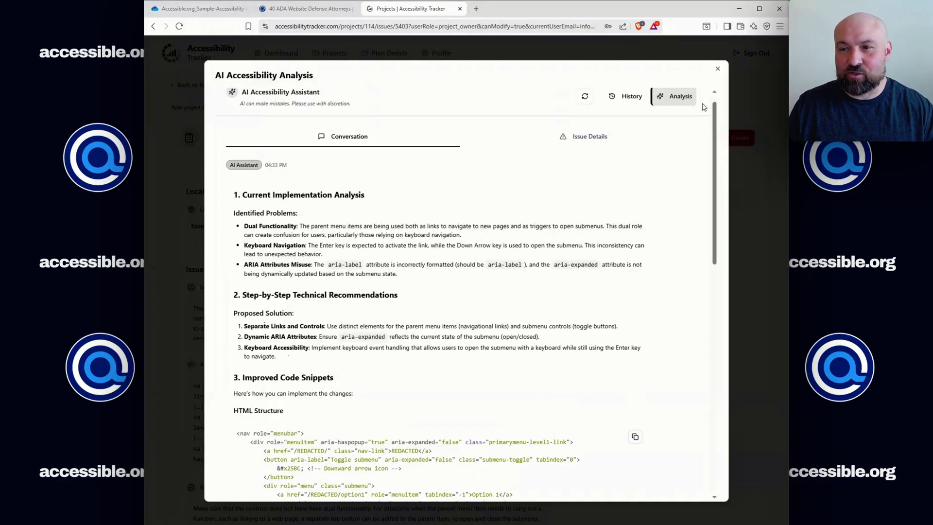
{"action": "left_click", "coordinate": [718, 69]}
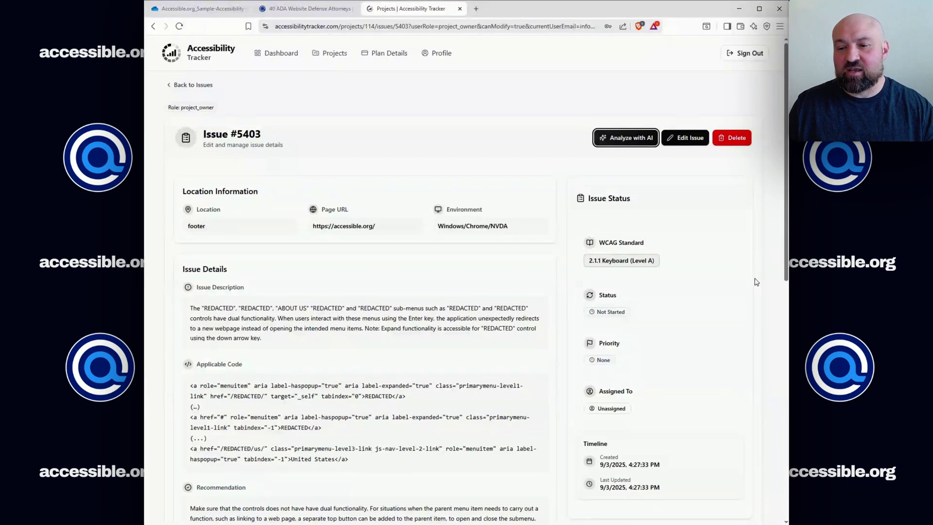